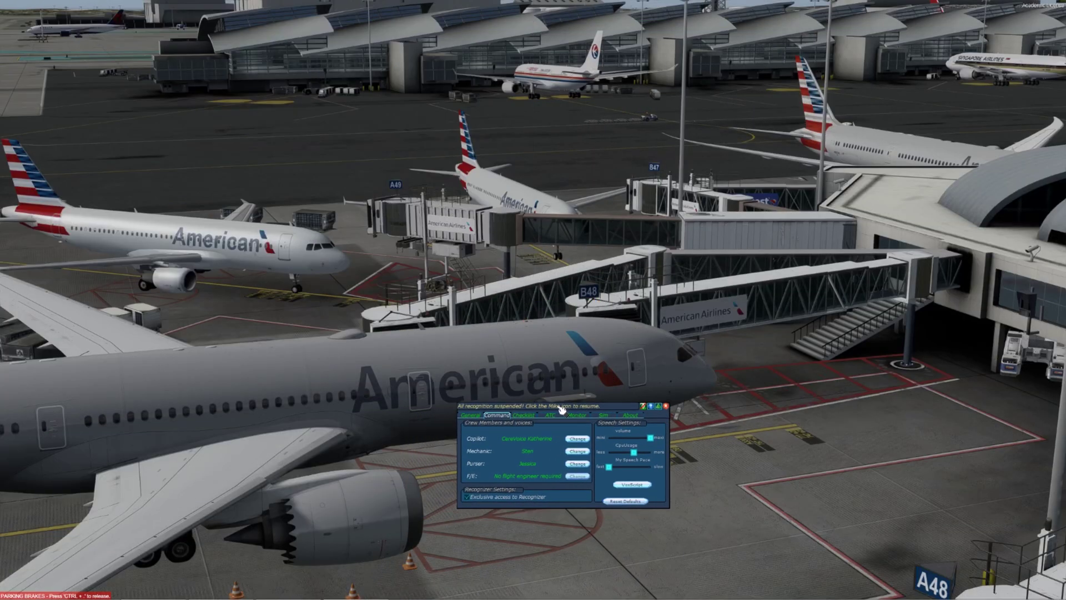
Open the properties of the copilot-related VoxScript "request jetway boarding please.vscr".
left_click_drag(560, 410, 364, 190)
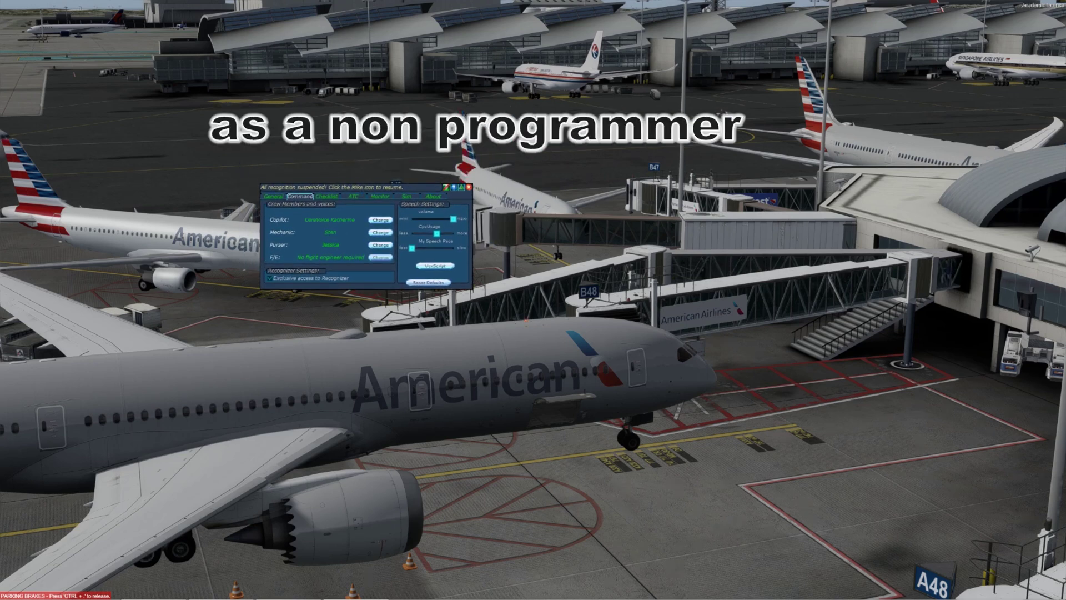
left_click(435, 266)
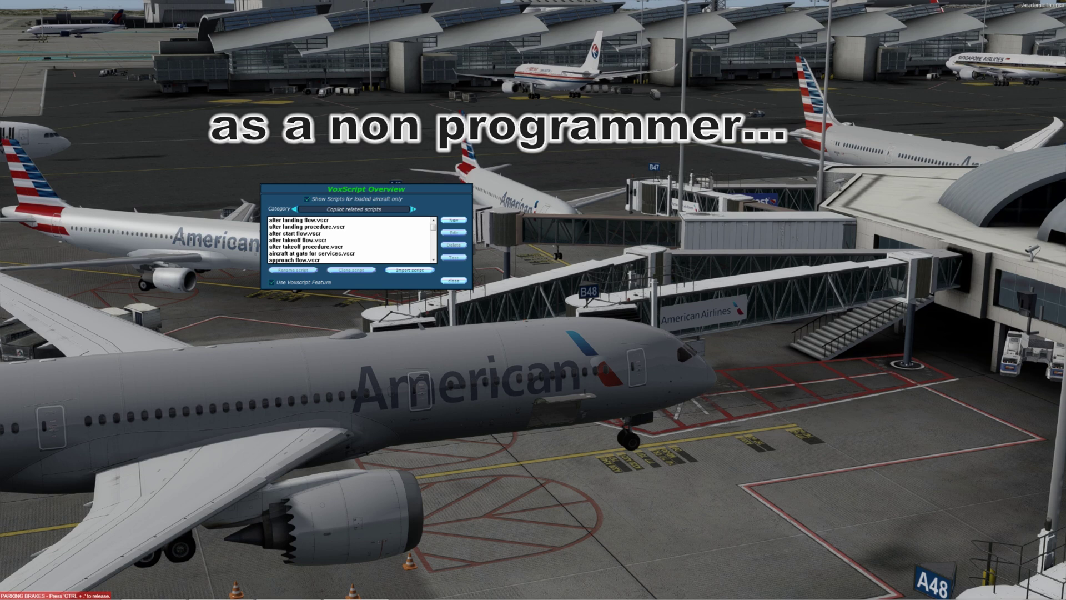
left_click_drag(433, 227, 433, 241)
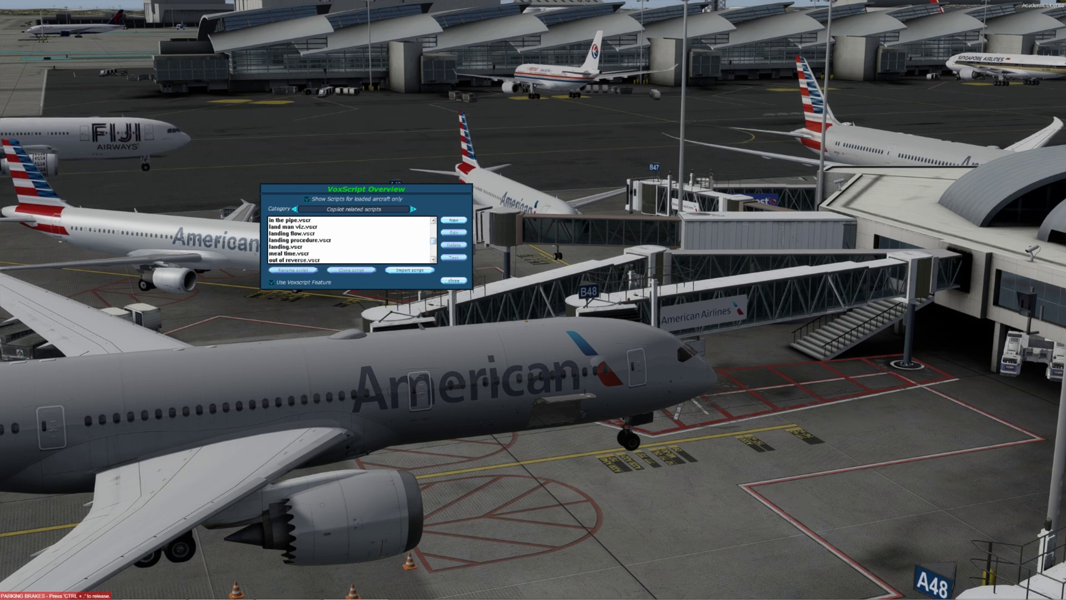
scroll(350, 240, "down", 5)
scroll(349, 240, "down", 4)
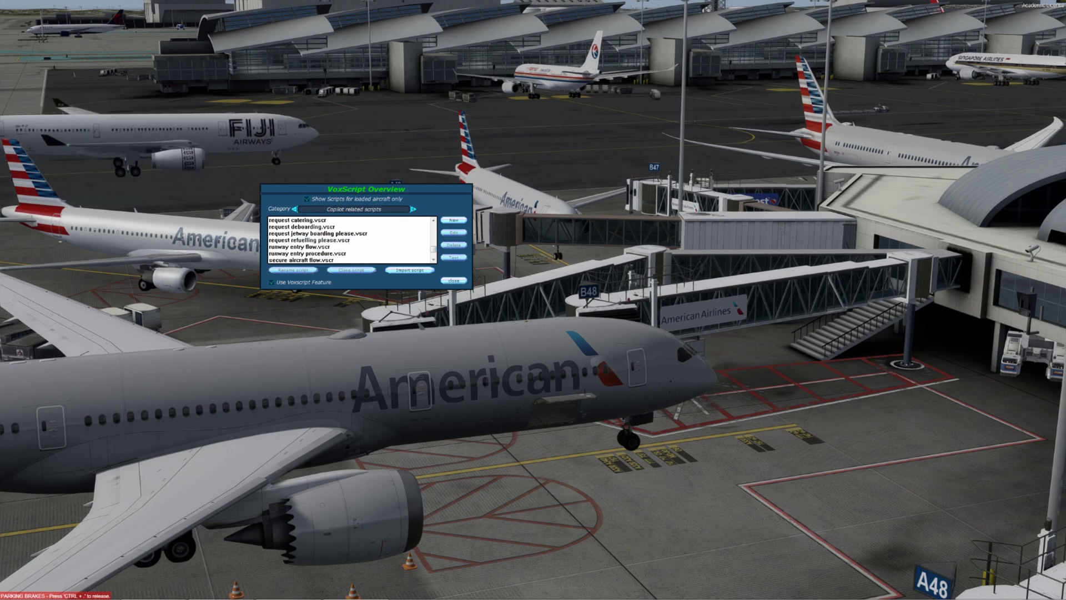
left_click(338, 234)
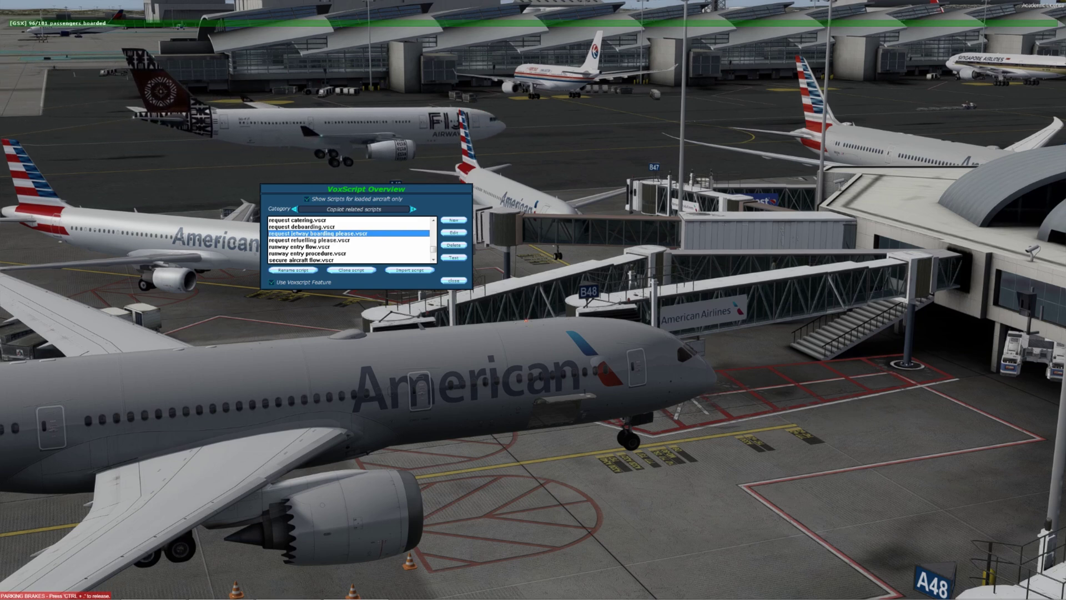
left_click(454, 233)
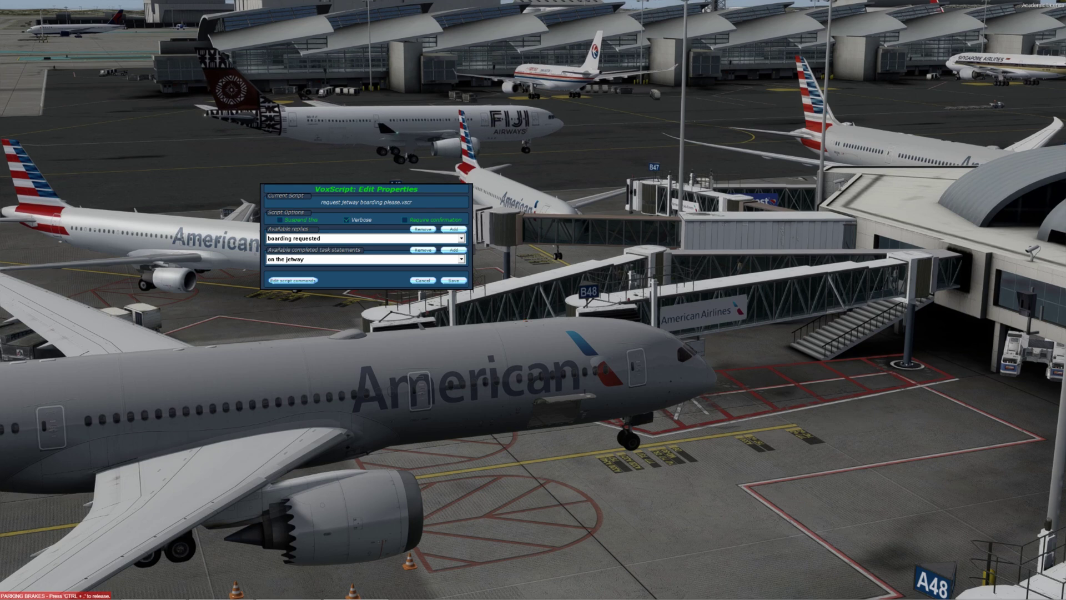
Read through the jetway boarding script's command sequence down to its last entry, and leave the script without saving.
left_click(293, 281)
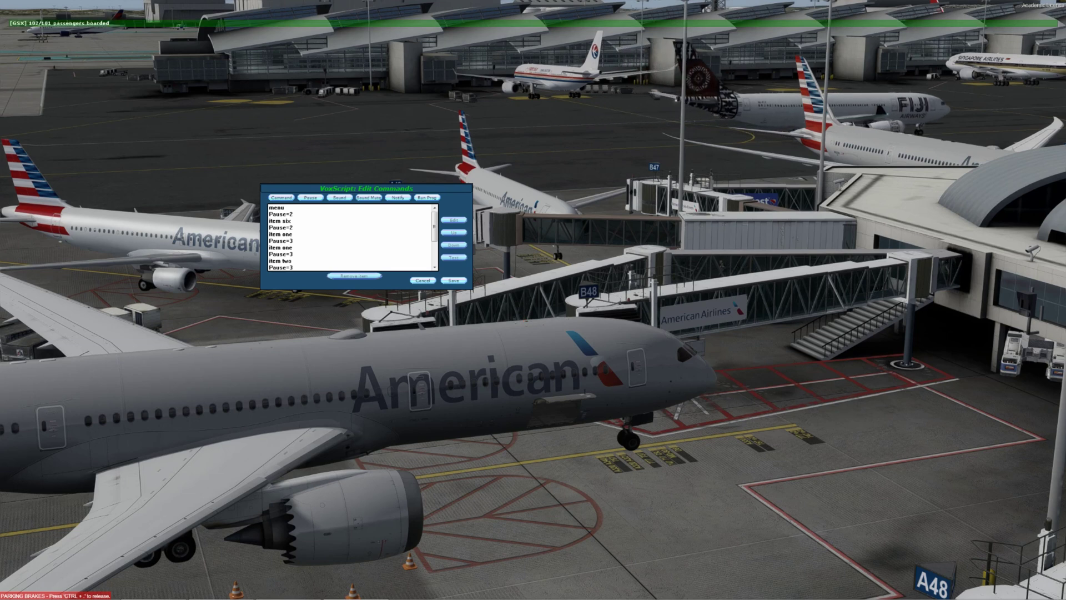
left_click_drag(434, 227, 435, 233)
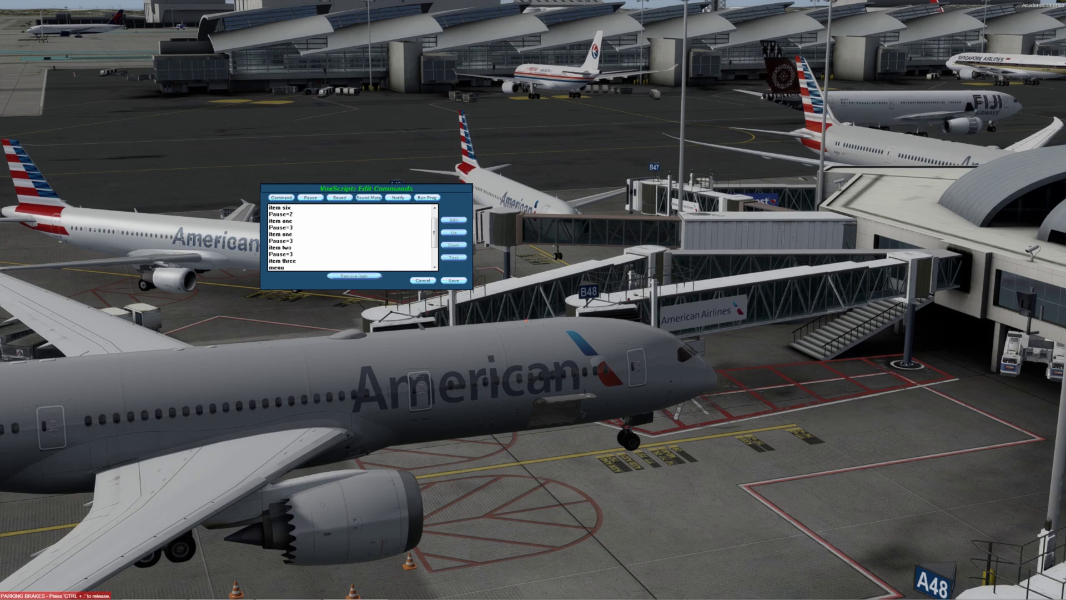
scroll(349, 237, "down", 4)
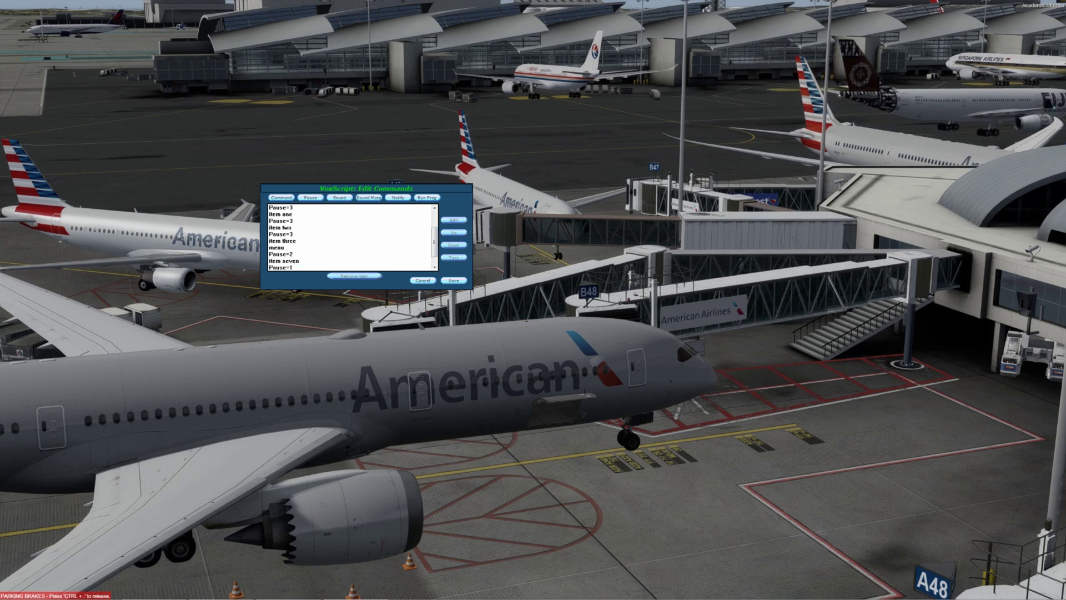
scroll(350, 237, "down", 1)
scroll(350, 237, "down", 1)
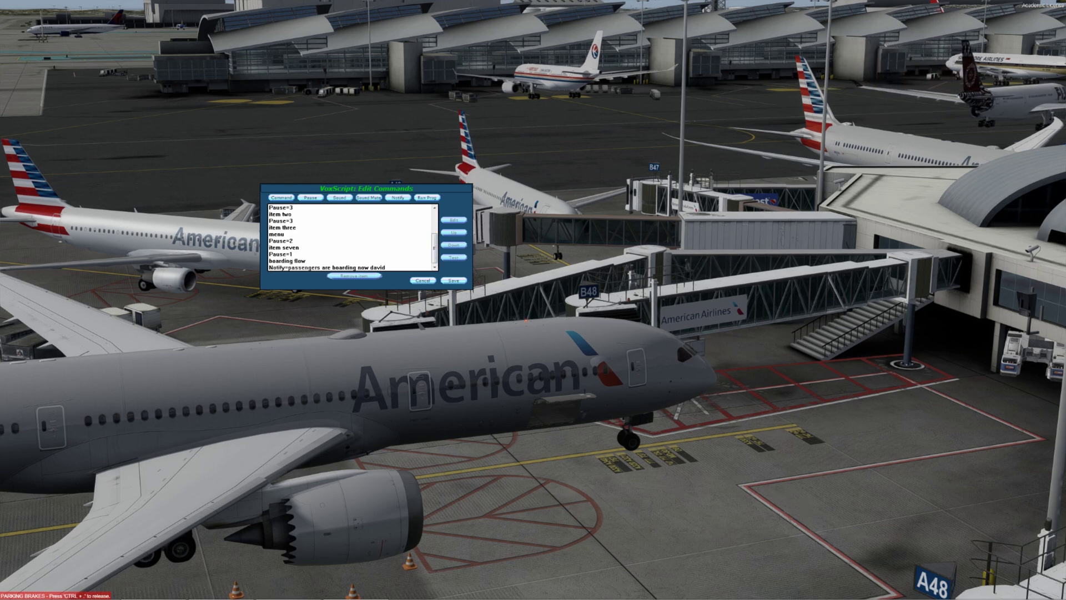
left_click(423, 280)
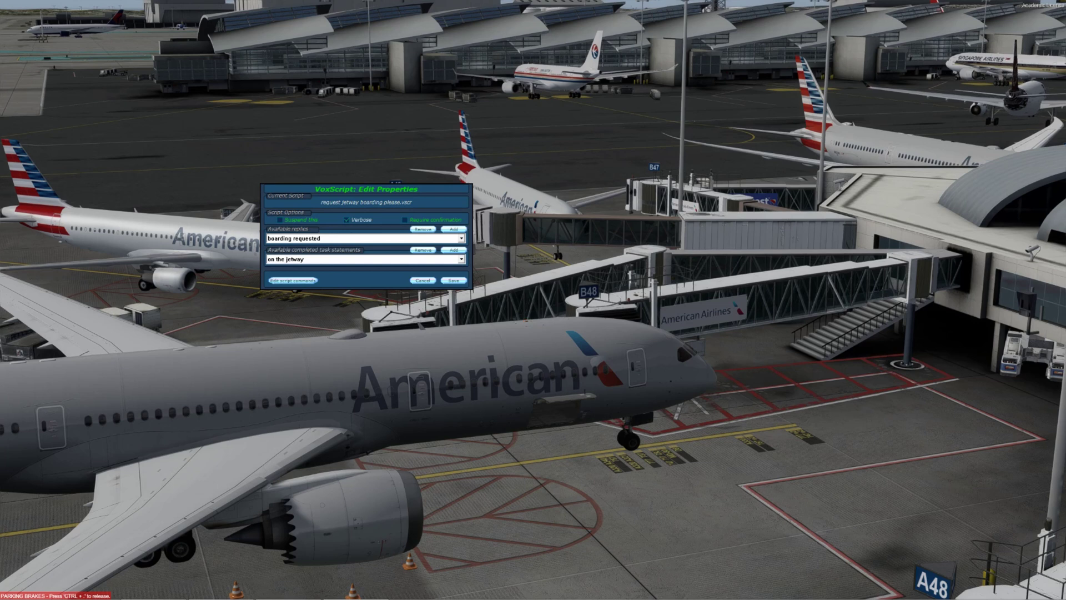
left_click(423, 281)
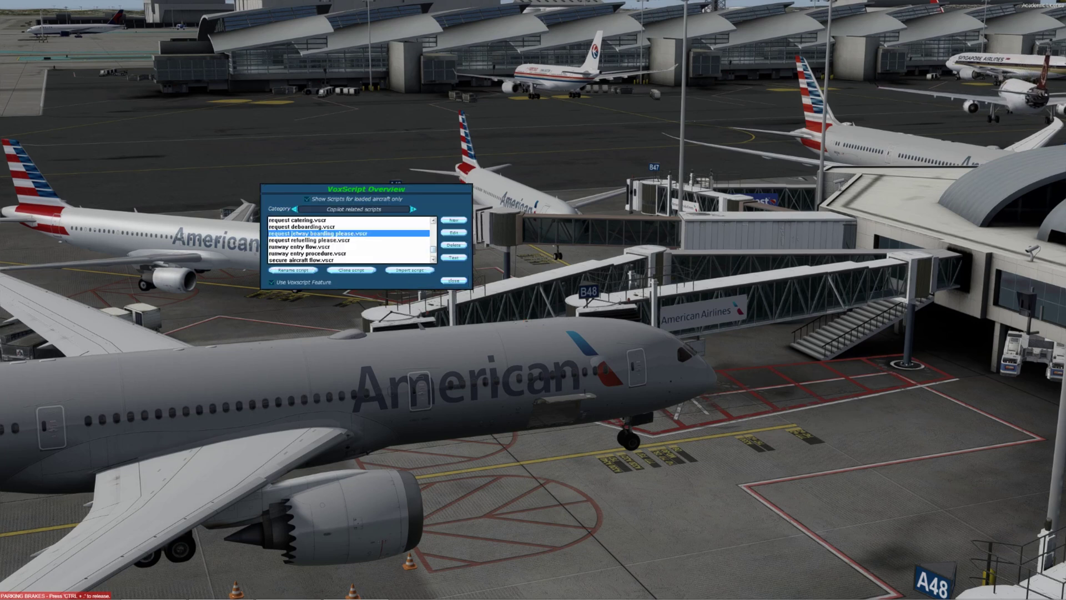
View the properties of the "boarding flow.vscr" script and return to the script overview.
scroll(350, 240, "up", 15)
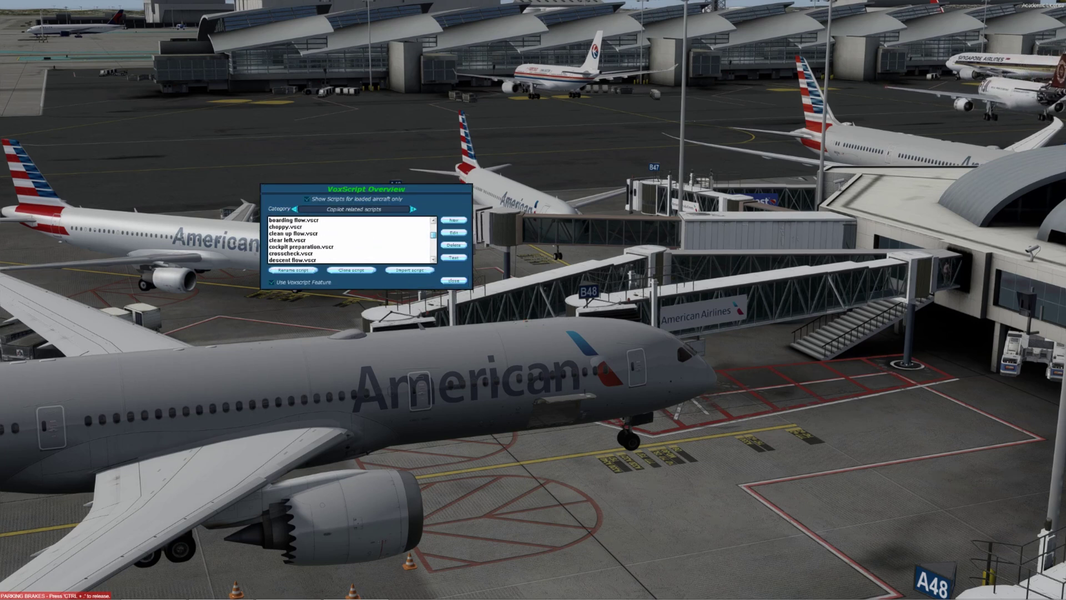
scroll(350, 240, "up", 1)
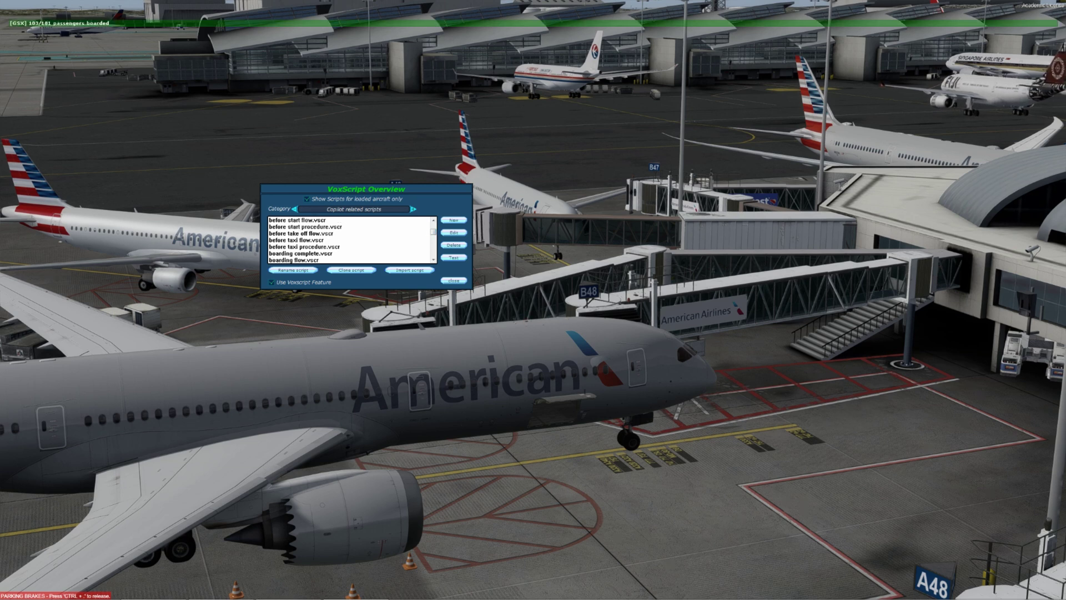
left_click(294, 260)
left_click(454, 232)
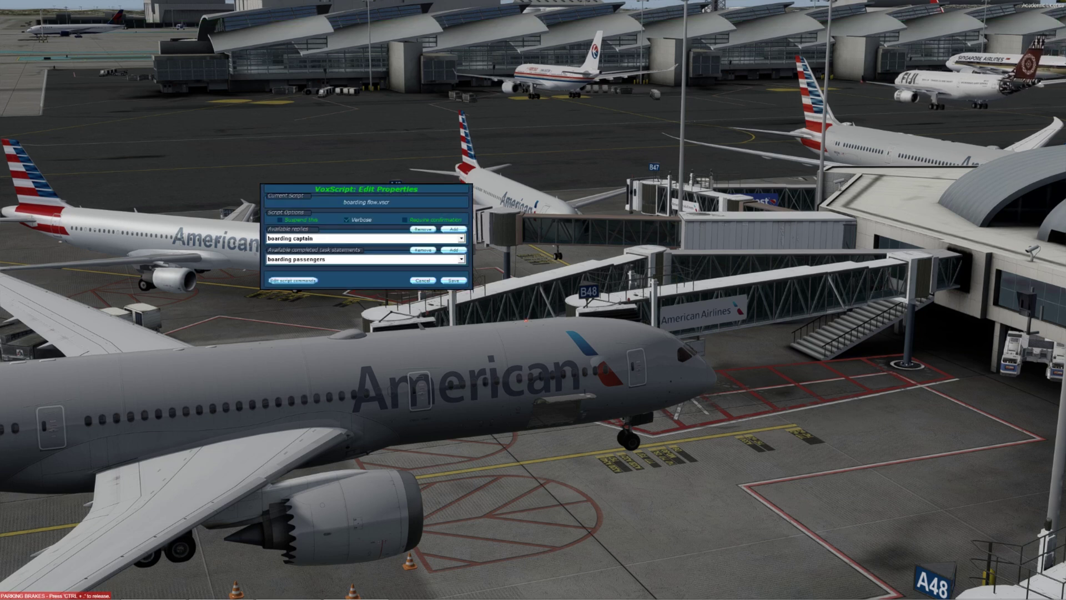
left_click(423, 280)
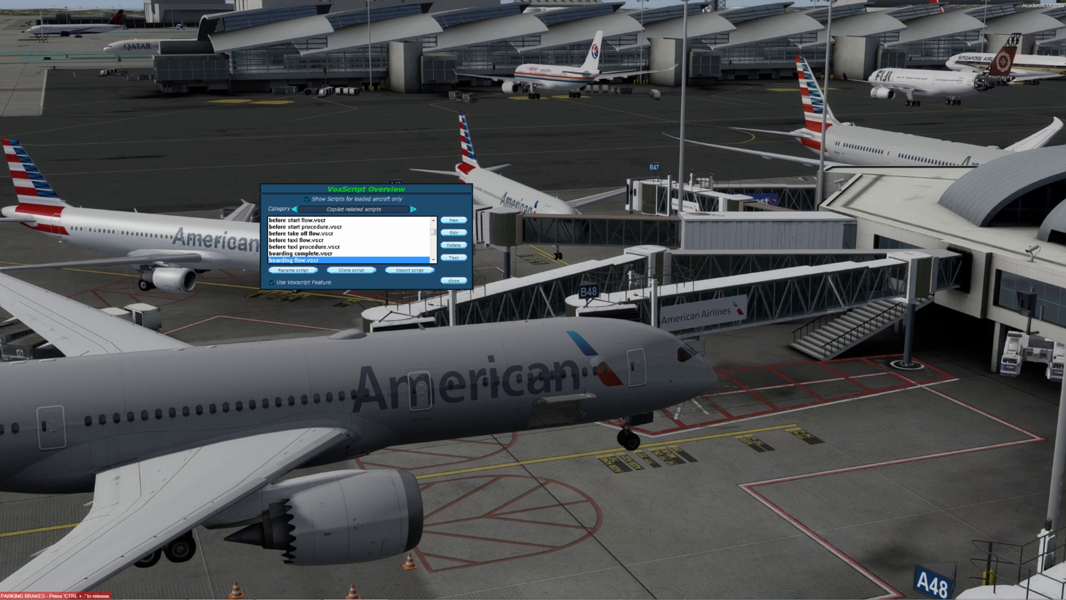
left_click_drag(365, 189, 347, 221)
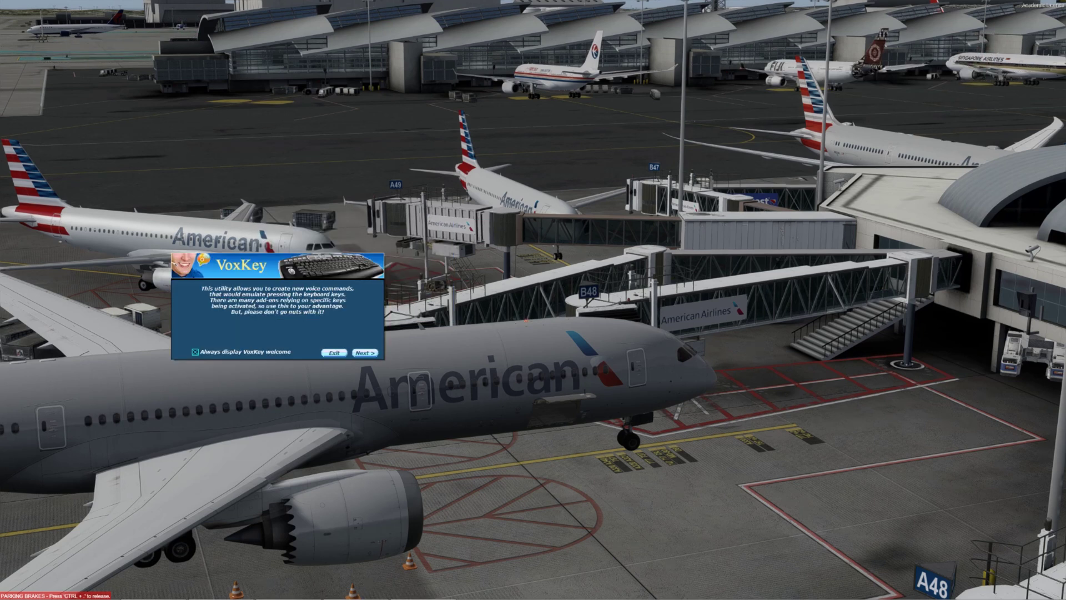
Switch to VoxKey, go past its welcome page, and check the saved profiles without opening another one.
mouse_move(248, 269)
left_mouse_down()
mouse_move(247, 322)
mouse_move(252, 288)
left_mouse_up()
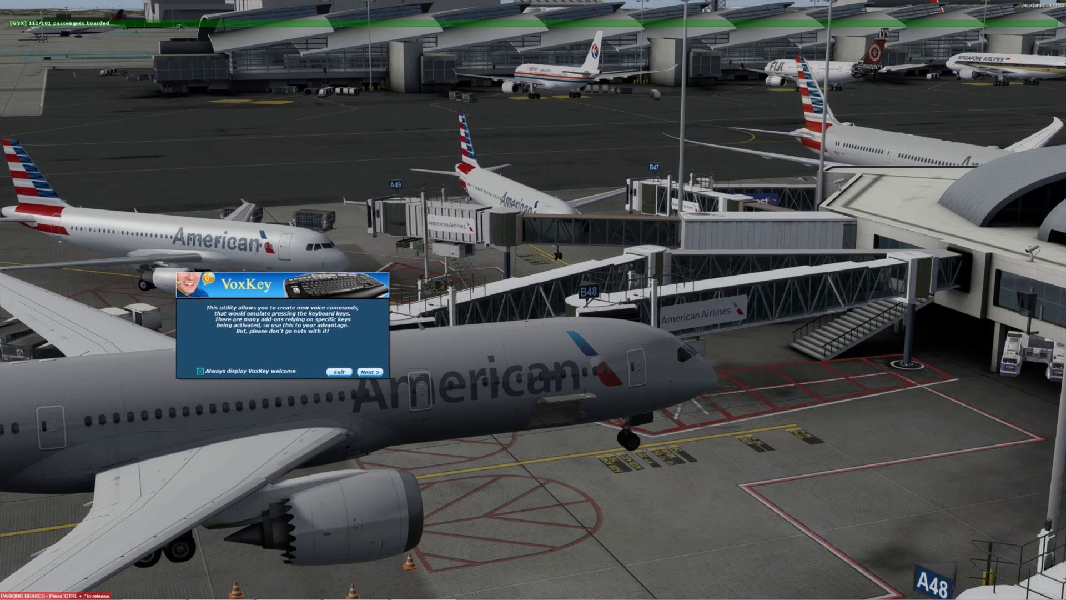
left_click_drag(248, 285, 260, 317)
left_click_drag(336, 323, 330, 307)
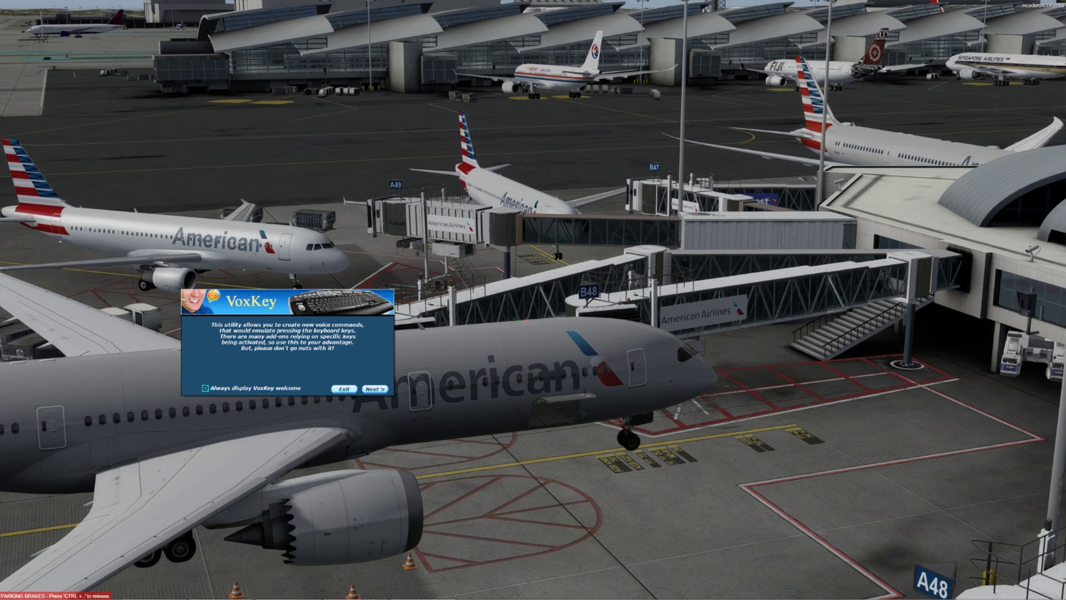
left_click(375, 389)
left_click_drag(289, 301, 323, 315)
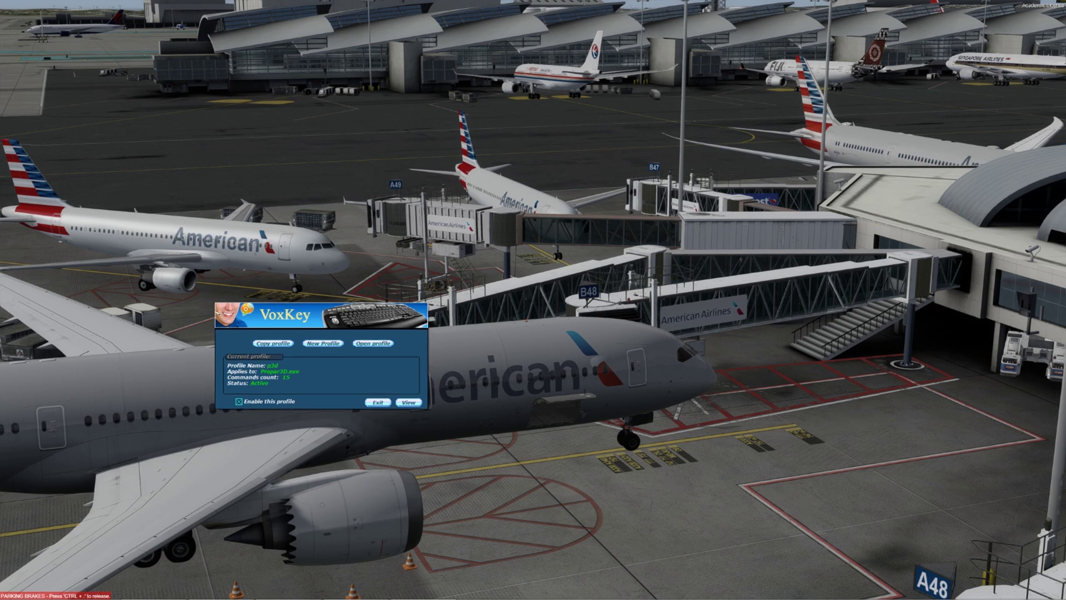
left_click(374, 343)
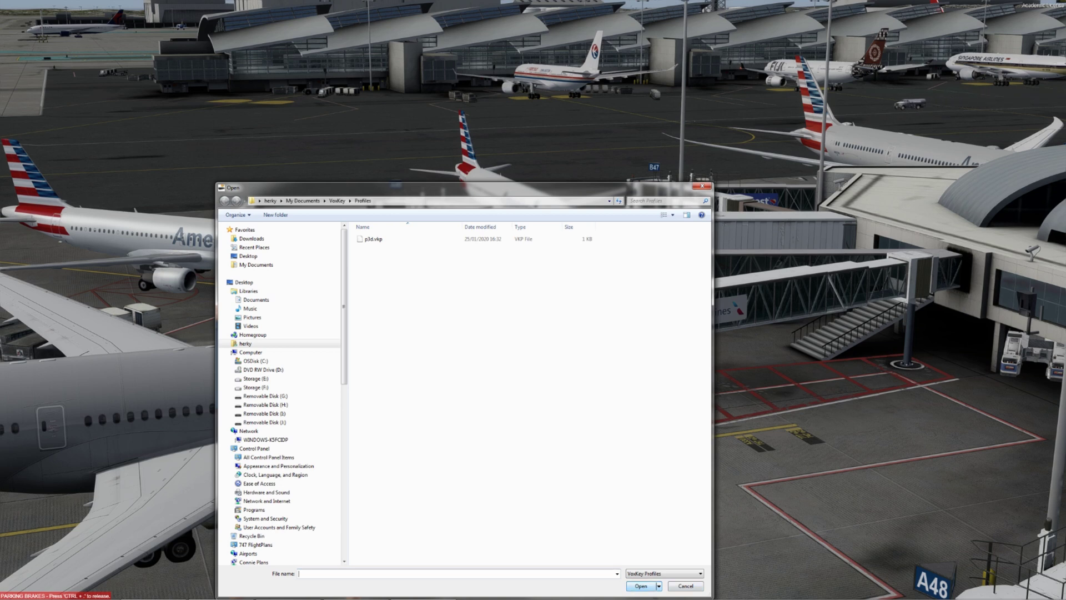
left_click(686, 586)
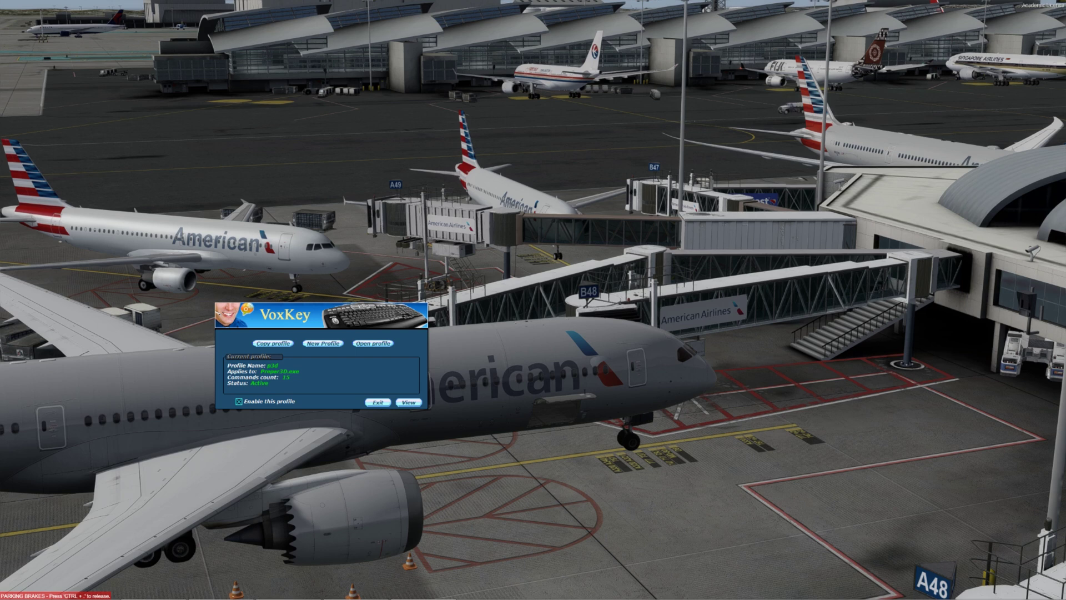
Go forward through the p3d profile's voice commands and examine each one's key trigger, starting with "soda jetway".
left_click(409, 402)
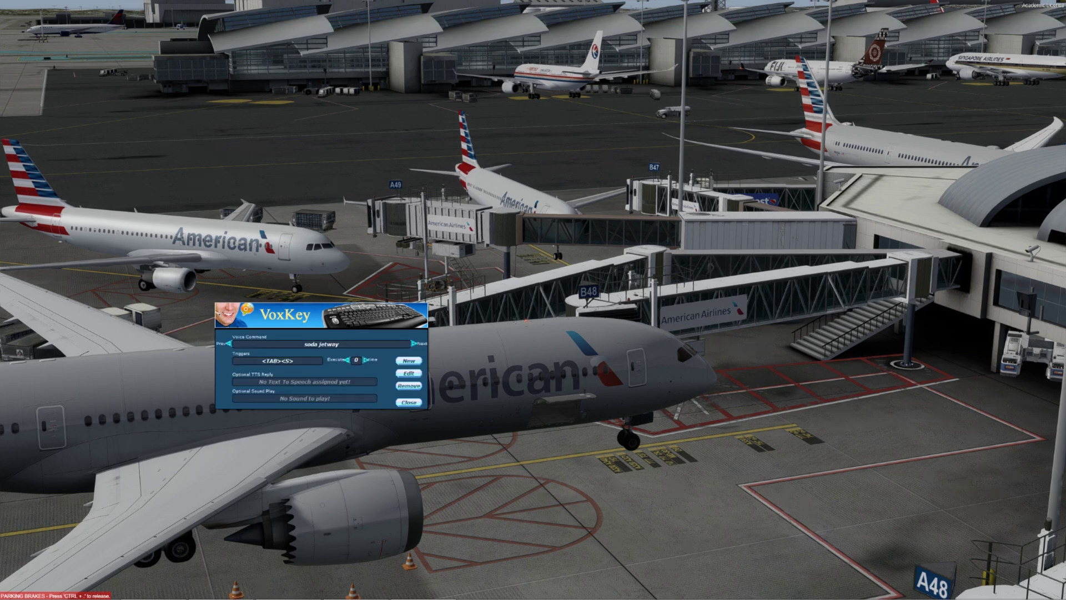
left_click_drag(320, 315, 297, 275)
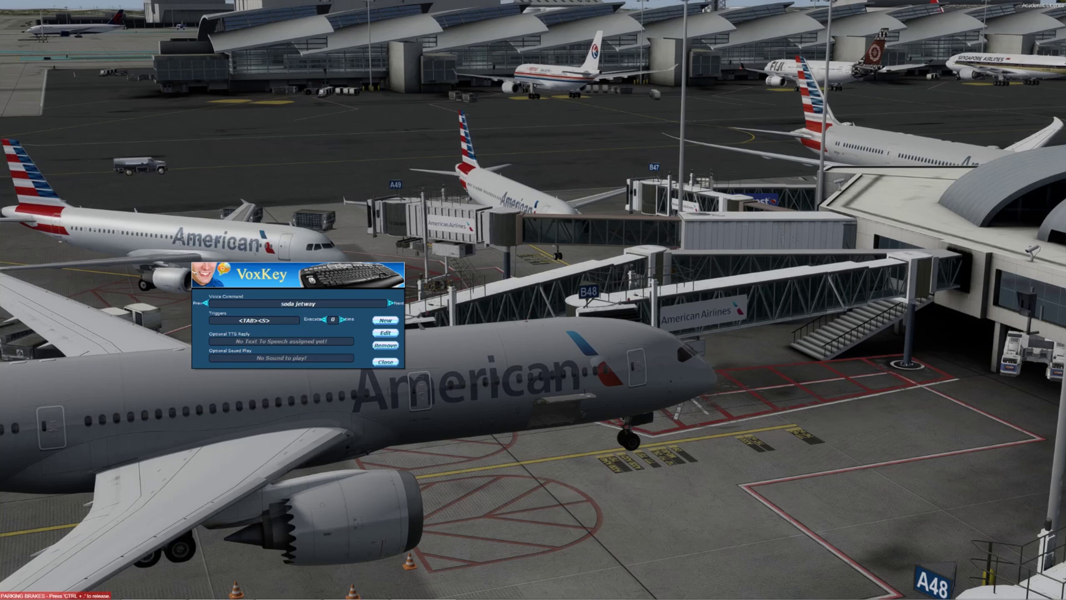
left_click(391, 303)
left_click(390, 303)
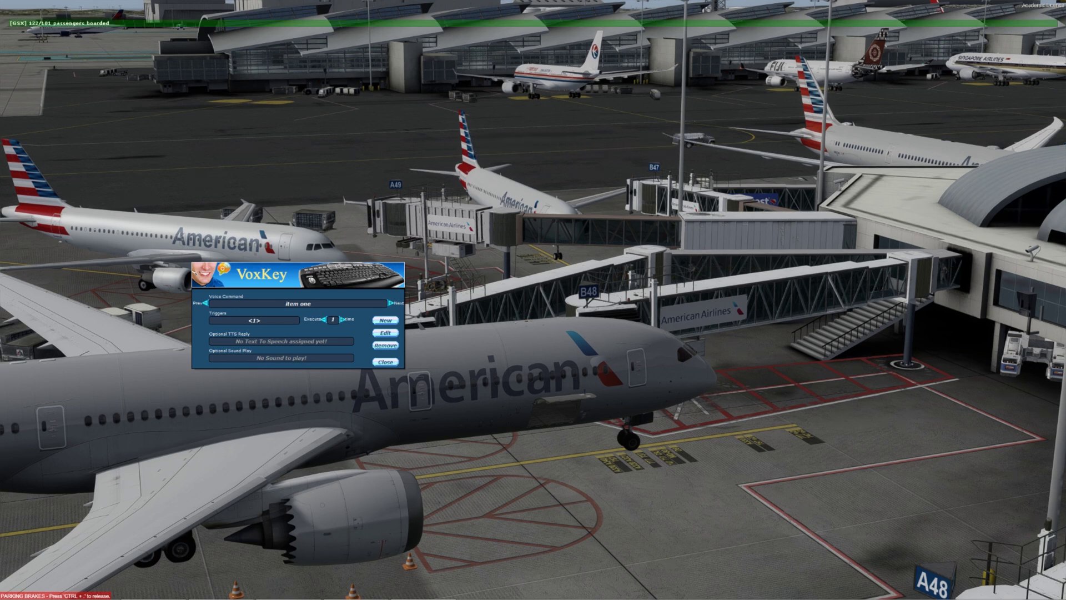
left_click(391, 303)
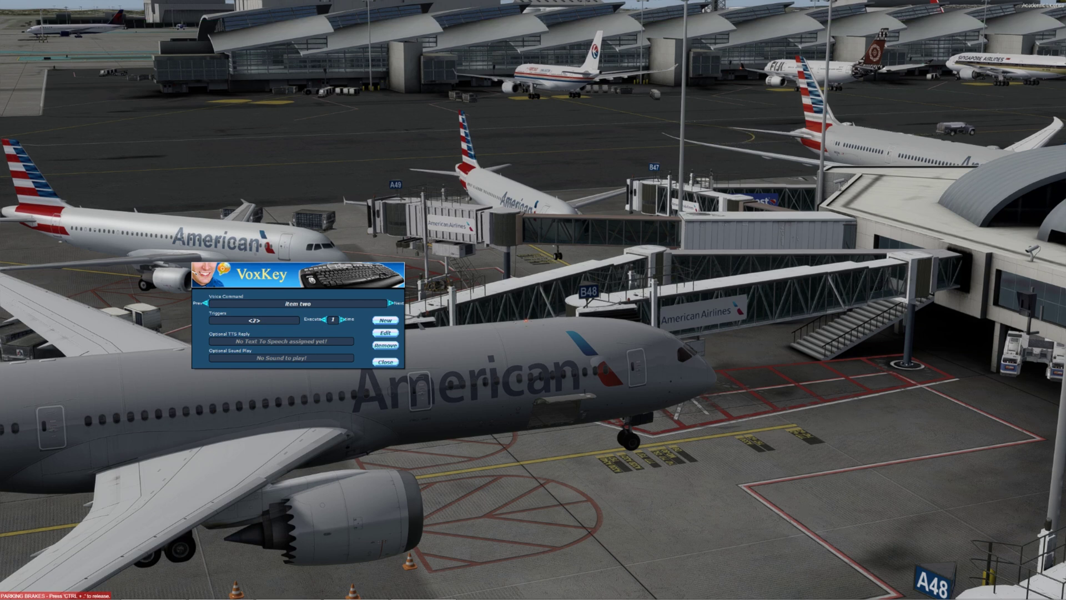
left_click(391, 303)
left_click(391, 303)
left_click(391, 303)
left_click(391, 304)
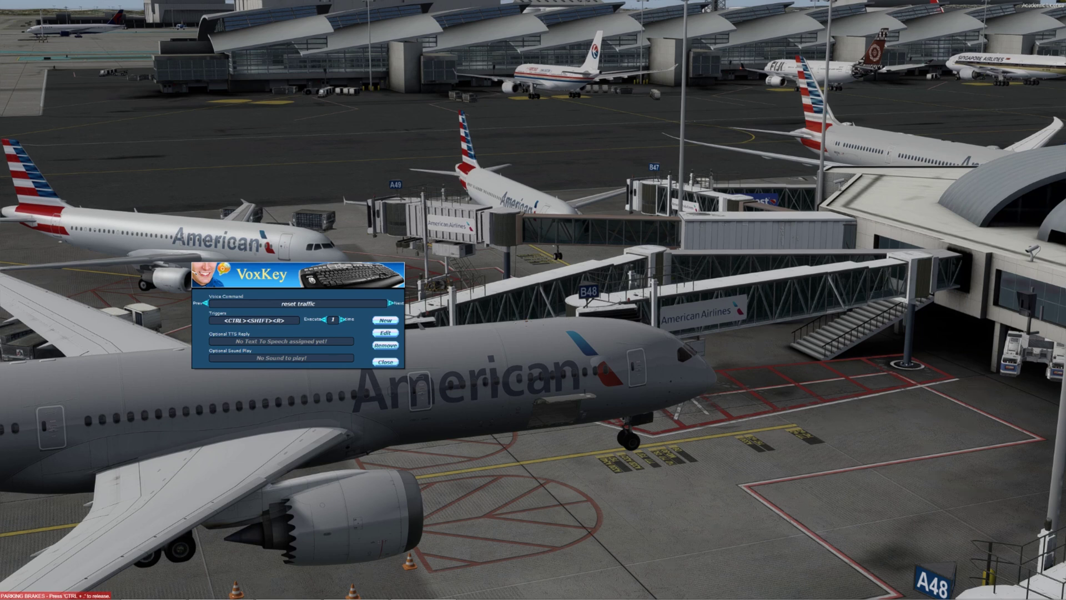
left_click(391, 303)
left_click(390, 303)
Go back through the voice commands, including "good engine start", "item nine" and "item five", and return to the profile summary.
left_click(205, 303)
left_click(205, 304)
left_click(205, 303)
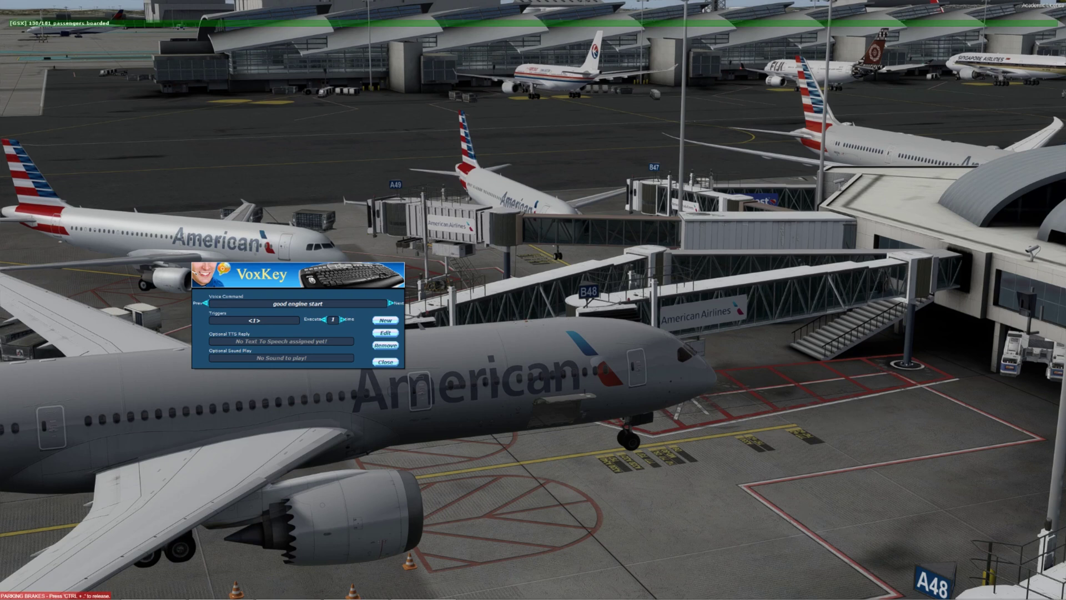
left_click(206, 303)
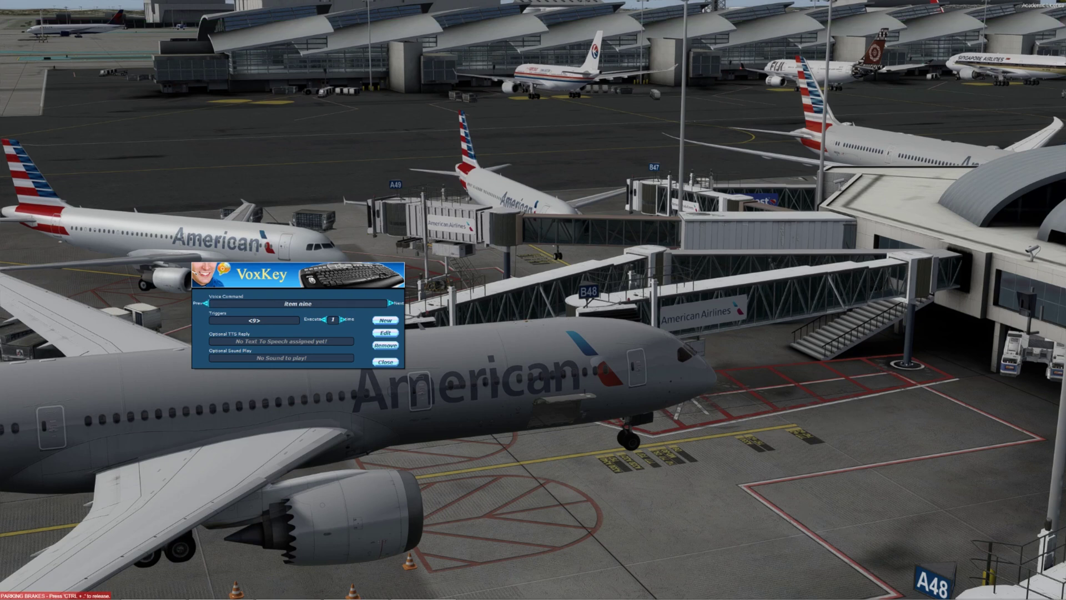
key("5")
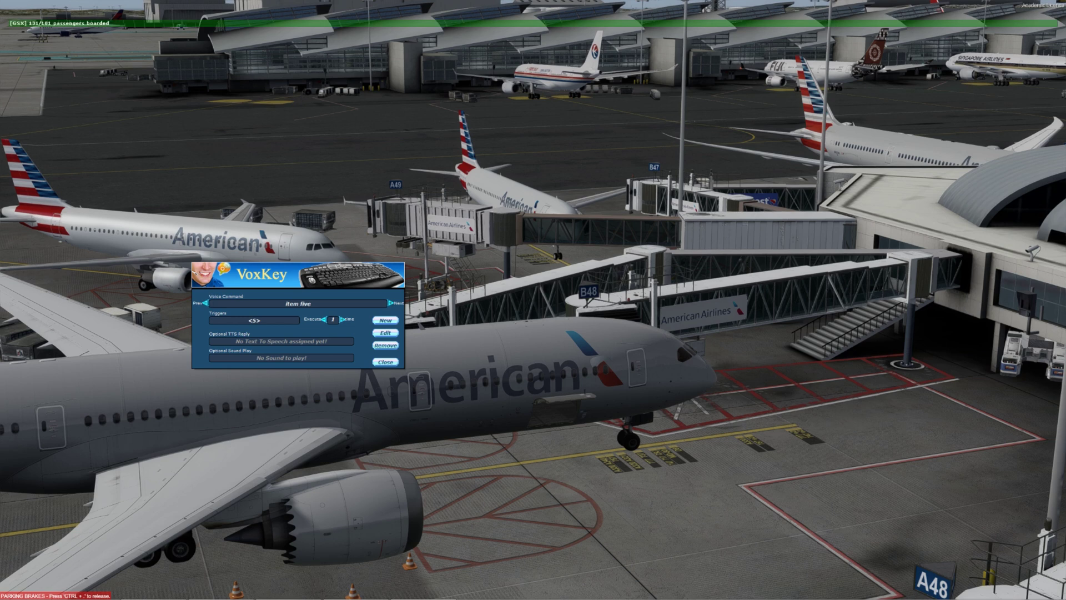
key("4")
left_click(386, 362)
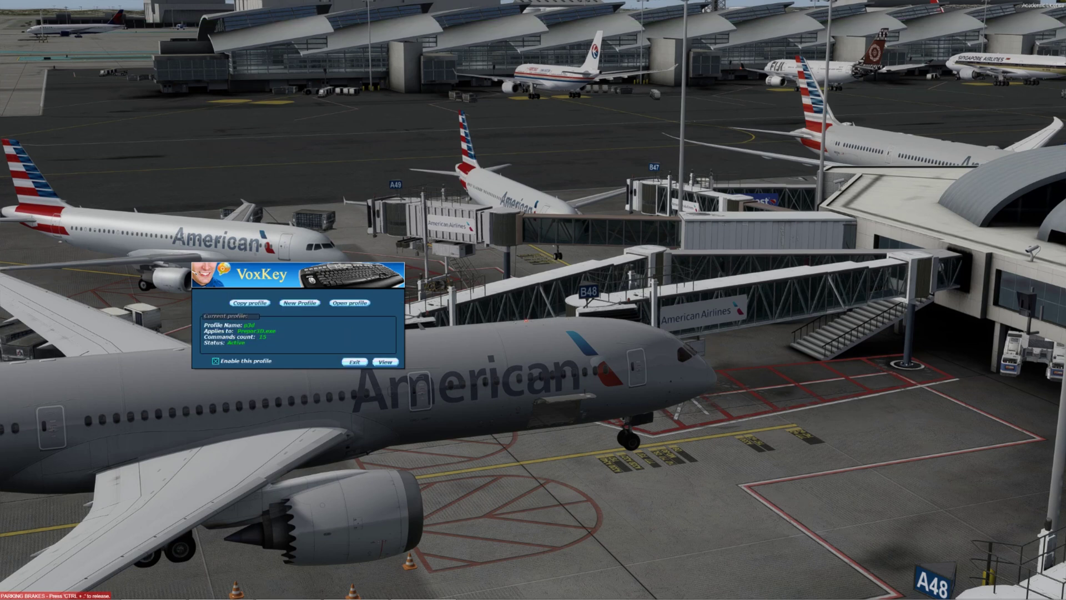
Switch back to MCE and reopen the properties of the copilot VoxScript "request jetway boarding please.vscr".
key("alt+Tab")
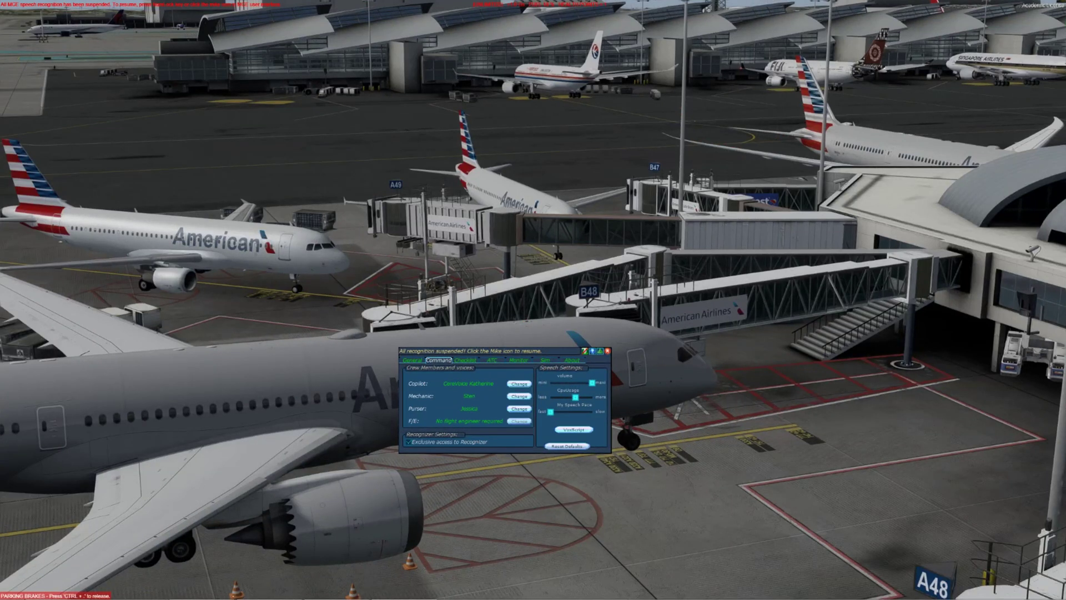
left_click_drag(527, 353, 526, 350)
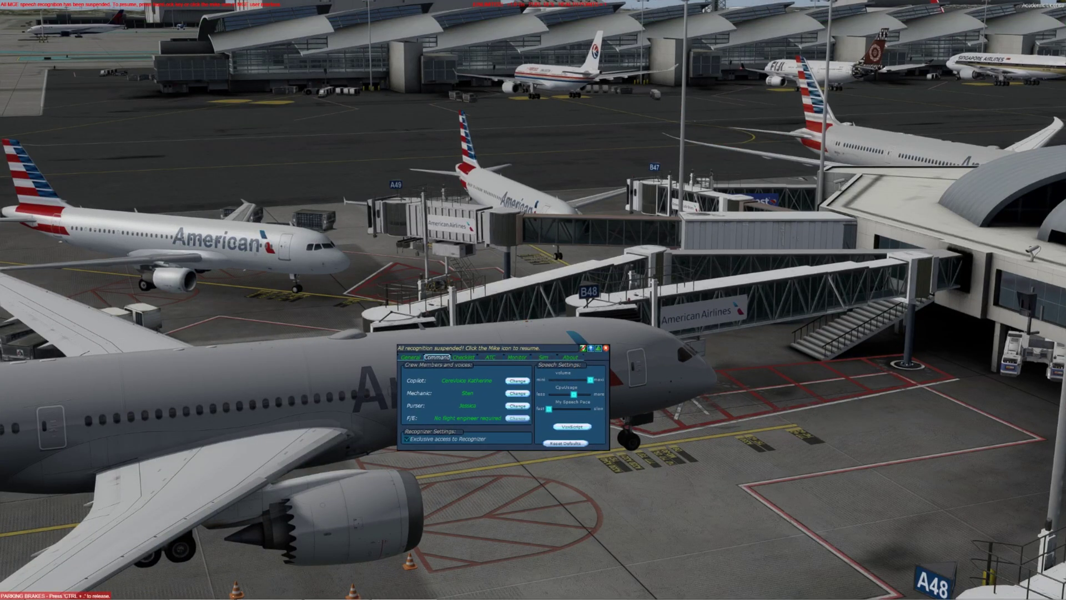
left_click(572, 426)
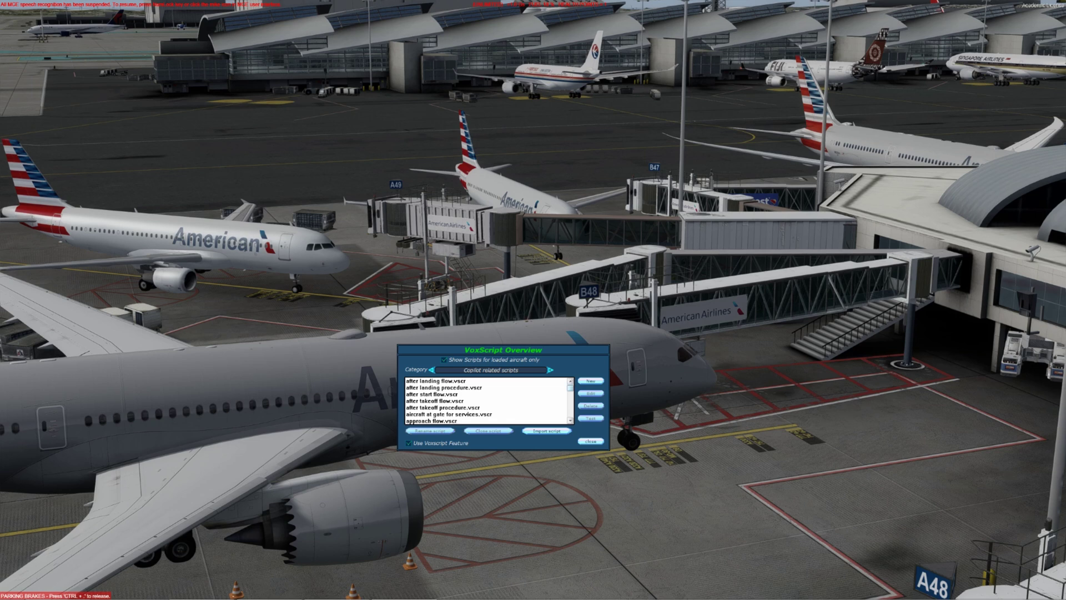
scroll(488, 401, "down", 8)
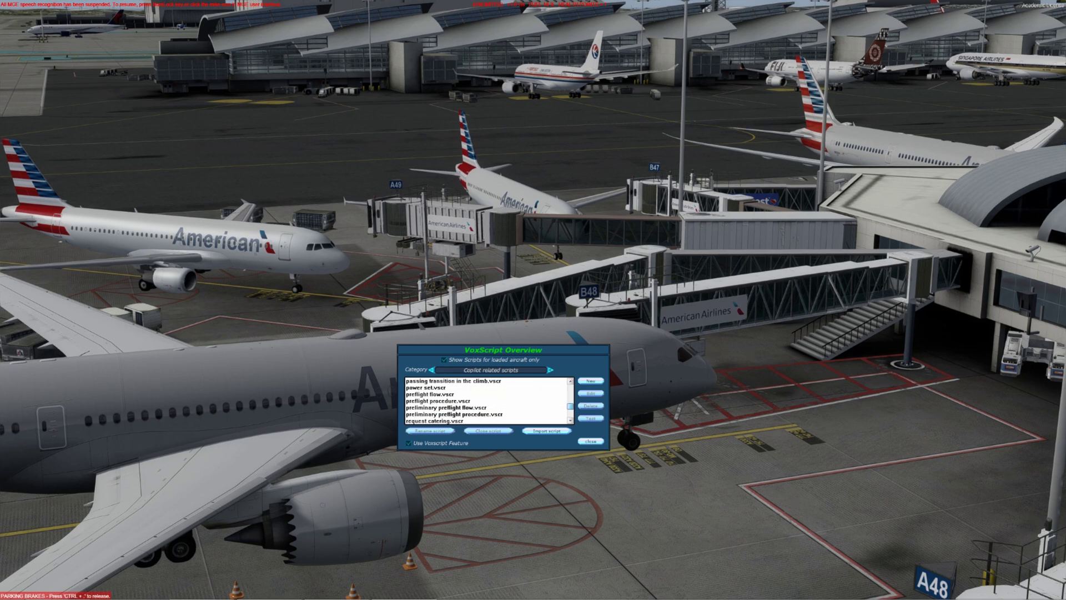
scroll(488, 401, "down", 3)
scroll(488, 401, "down", 1)
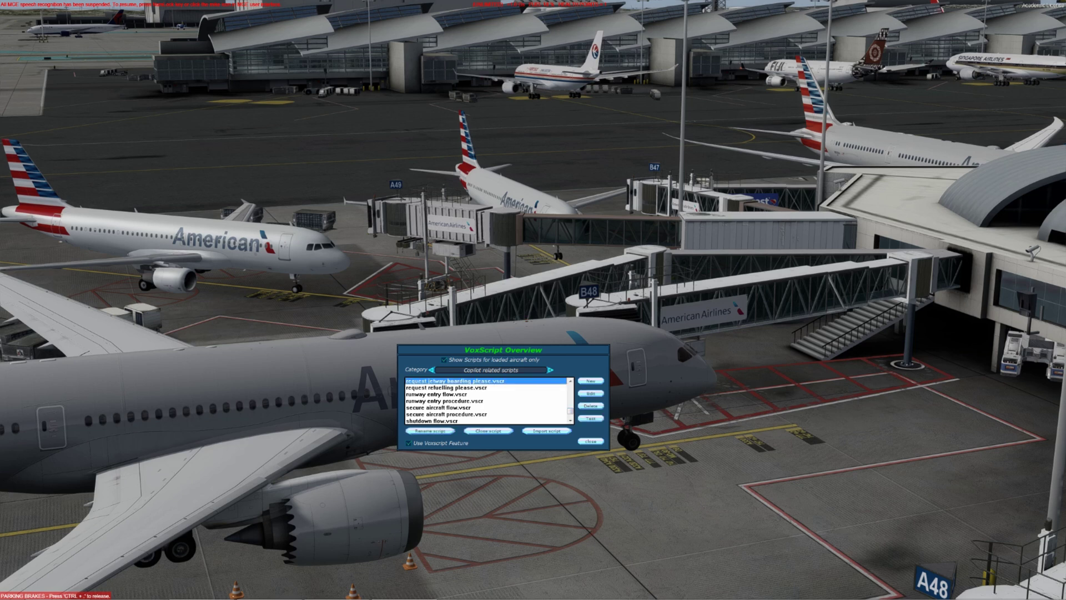
left_click(591, 393)
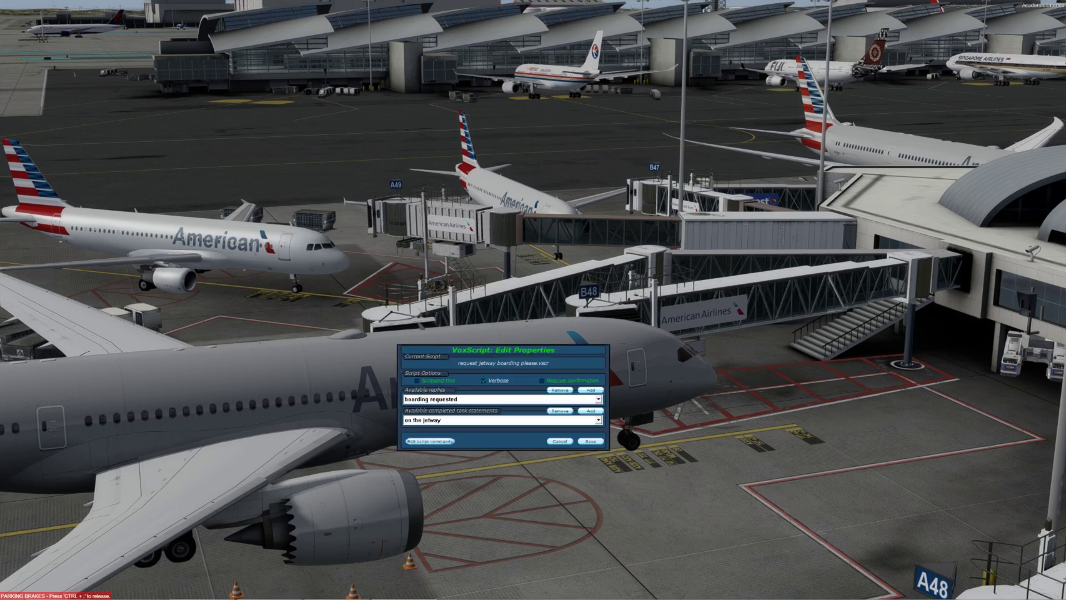
Open the jetway boarding script's command list and examine its item, pause and menu entries through to the closing notification.
left_click(431, 441)
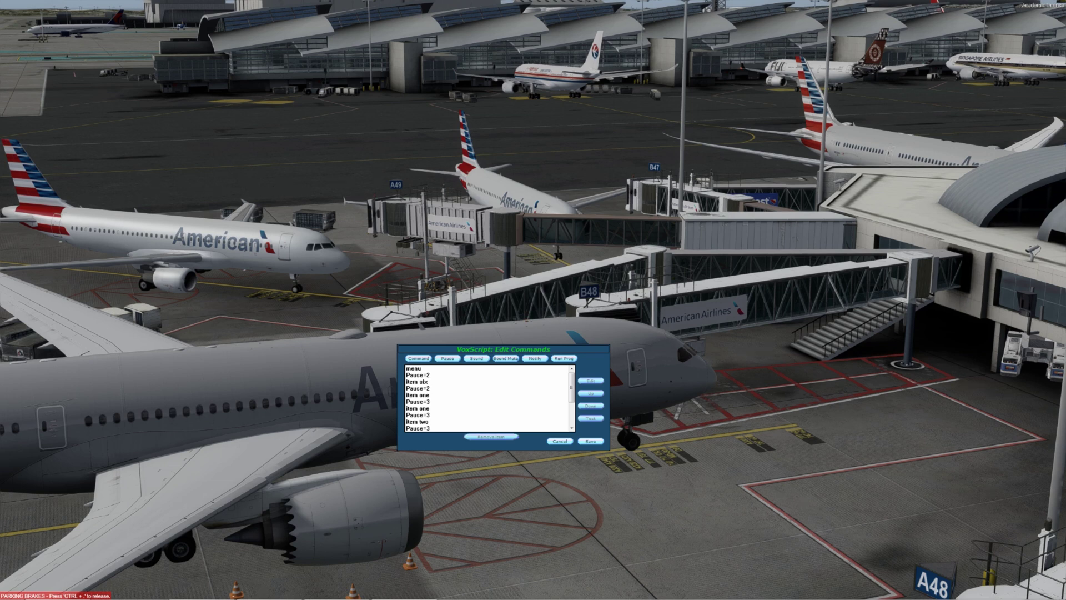
left_click_drag(572, 386, 571, 396)
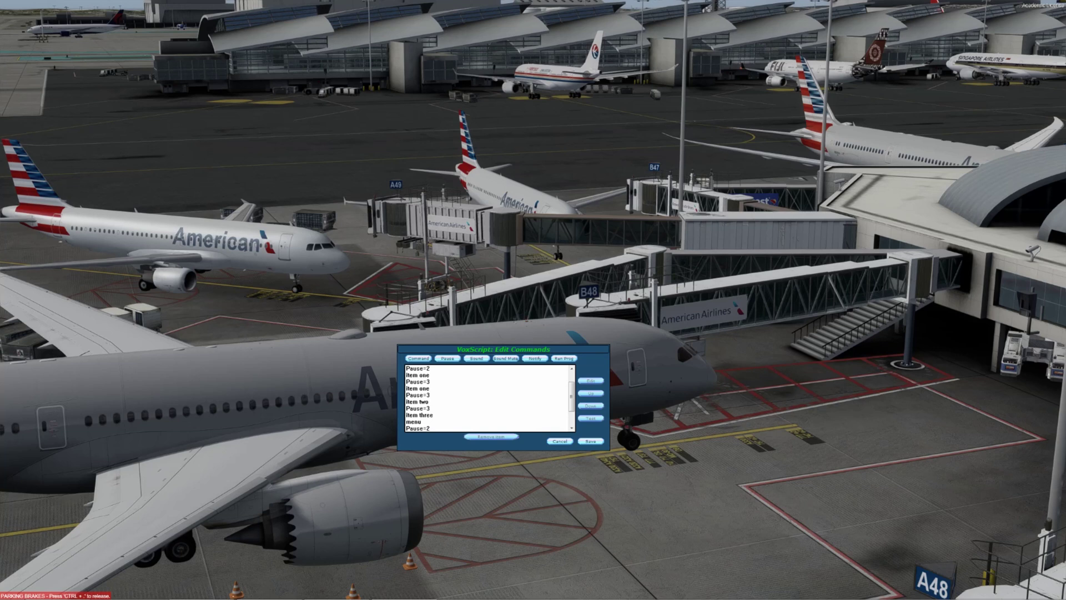
left_click_drag(571, 396, 572, 409)
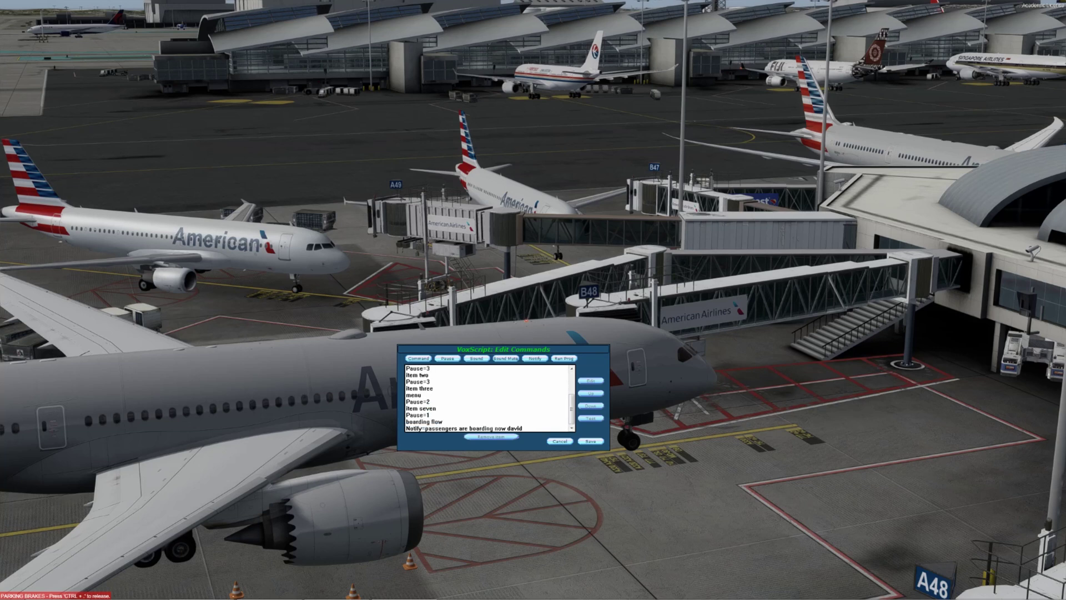